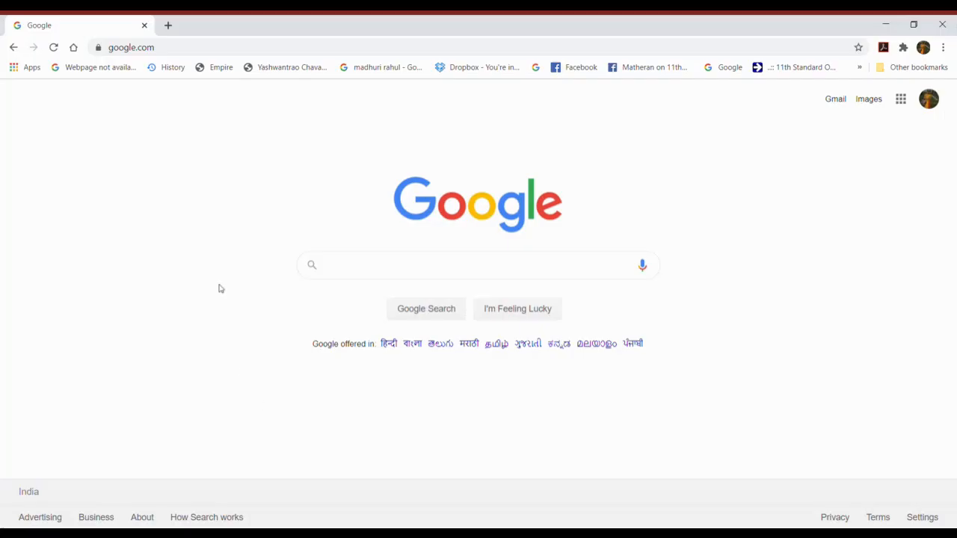
Step: Go to 11thadmission.org.in from the Chrome address bar and choose the Mumbai region
{"action": "left_click", "coordinate": [127, 49]}
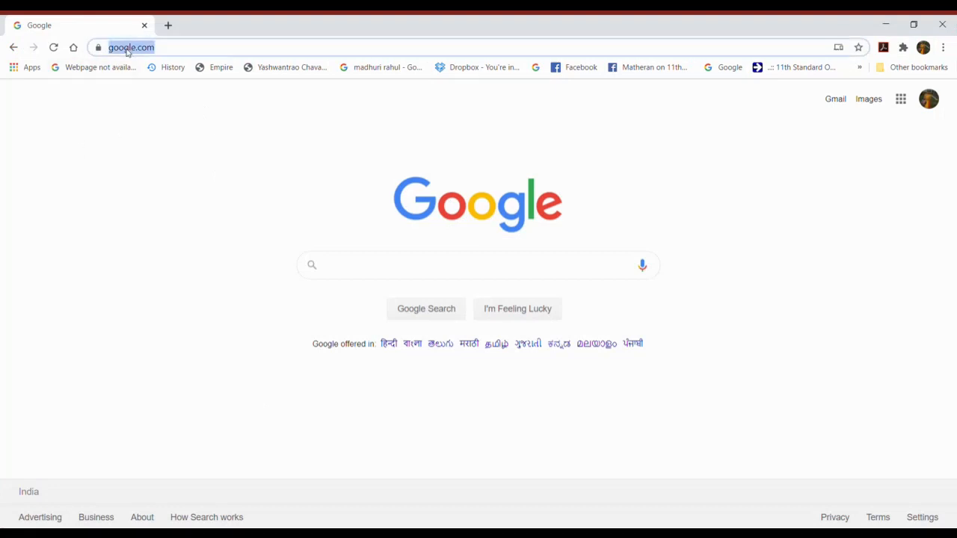
{"action": "type", "text": "11"}
{"action": "key", "text": "Return"}
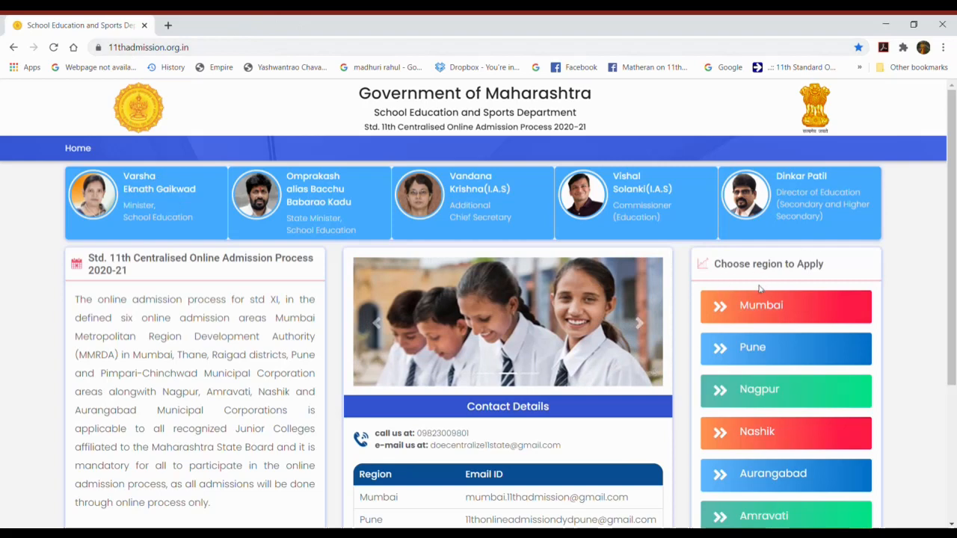
{"action": "left_click", "coordinate": [757, 311]}
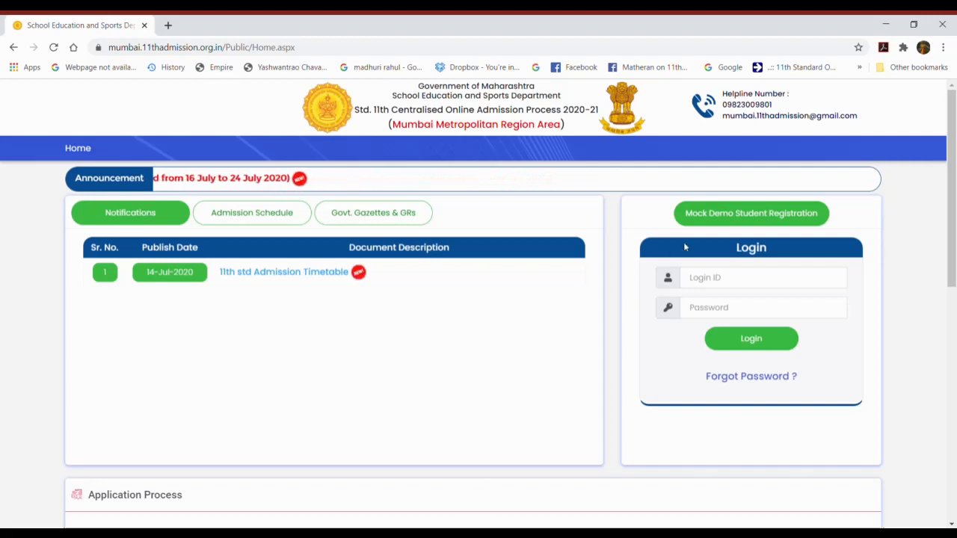
Step: Start the Mock Demo Student Registration from the Mumbai portal home page
{"action": "left_click", "coordinate": [767, 222]}
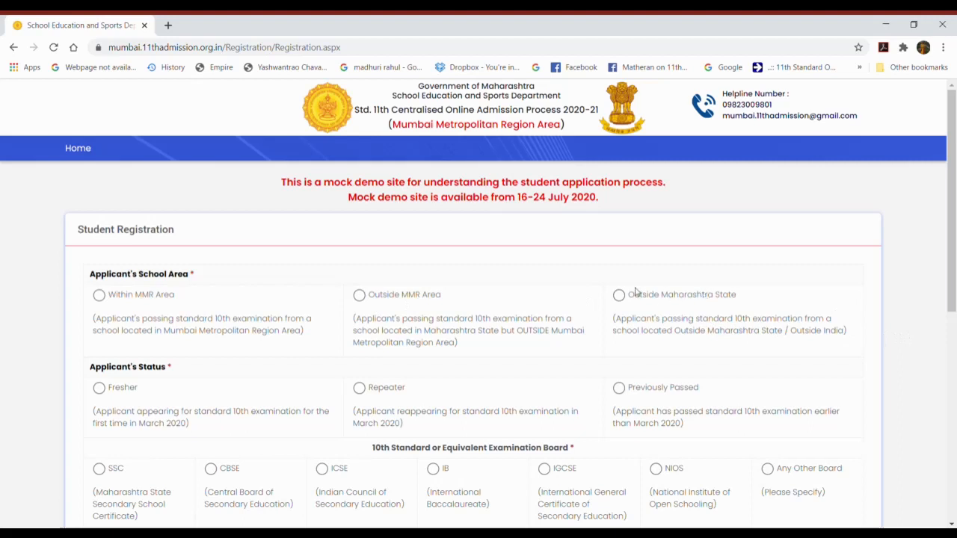
Step: Set the school area to Within MMR Area and the applicant status to Fresher
{"action": "left_click", "coordinate": [104, 298]}
{"action": "left_click", "coordinate": [99, 388]}
{"action": "left_click_drag", "start_coordinate": [952, 246], "coordinate": [942, 300]}
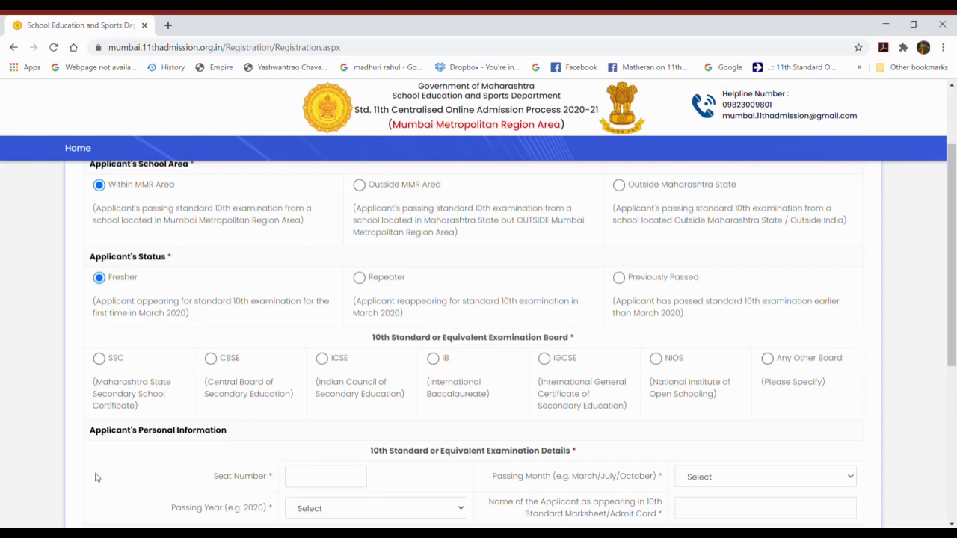
Step: Choose the SSC board, enter the seat number and fetch the March 2020 exam data
{"action": "left_click", "coordinate": [100, 359]}
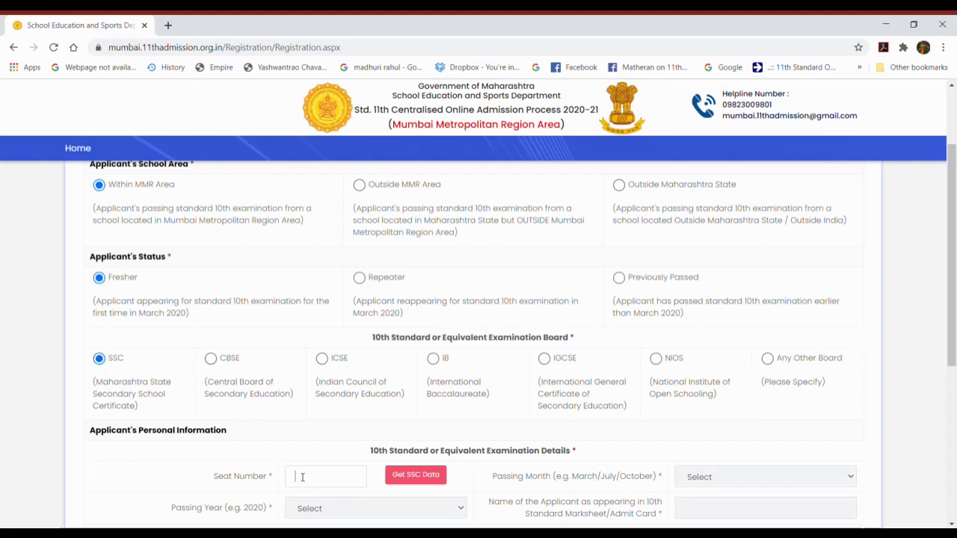
{"action": "type", "text": "*******"}
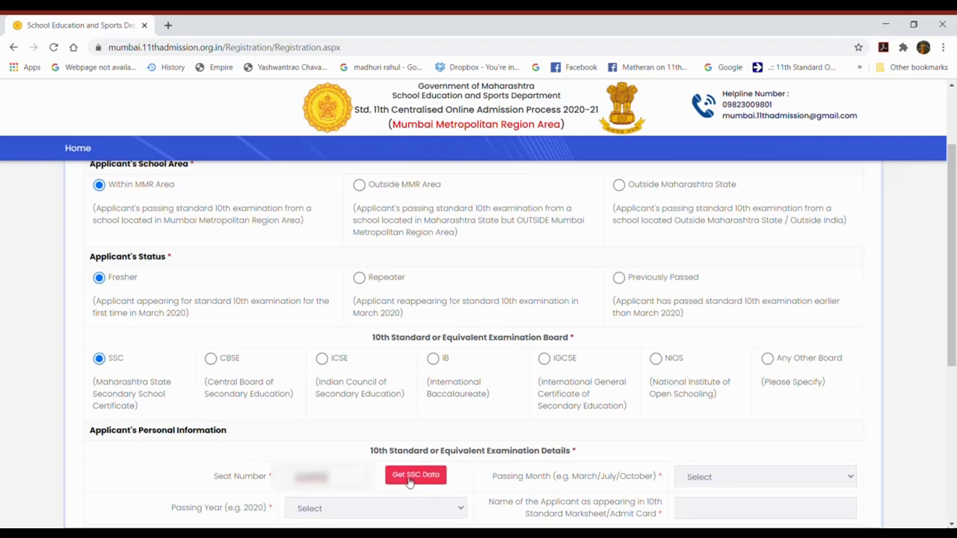
{"action": "left_click", "coordinate": [407, 479]}
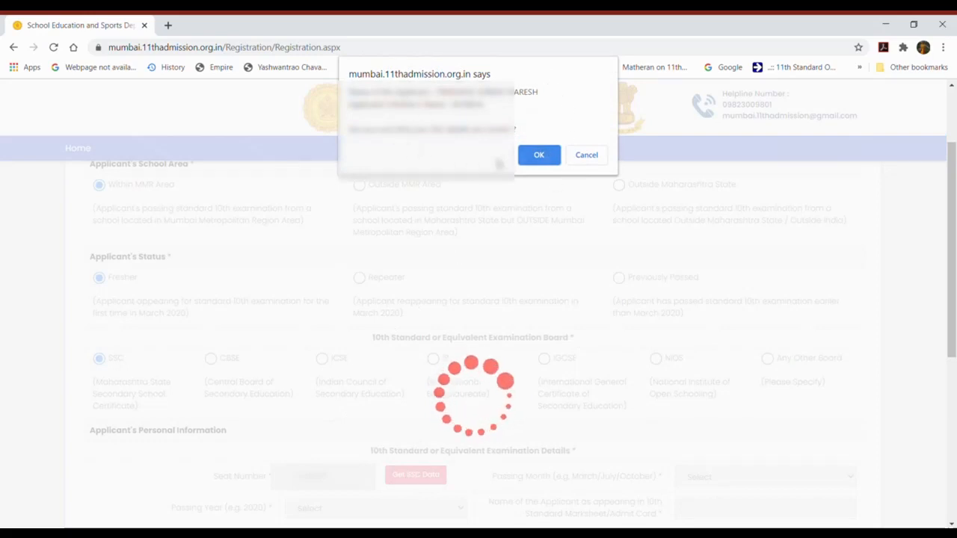
{"action": "left_click", "coordinate": [536, 156]}
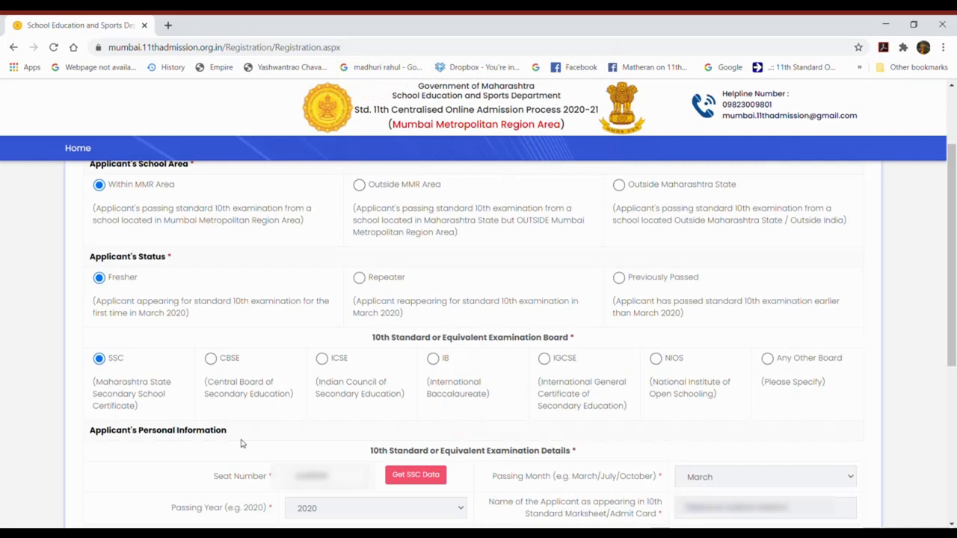
Step: Enter the applicant's mobile number and fill the e-mail ID from a saved suggestion
{"action": "scroll", "coordinate": [241, 444], "scroll_direction": "down", "scroll_amount": 2}
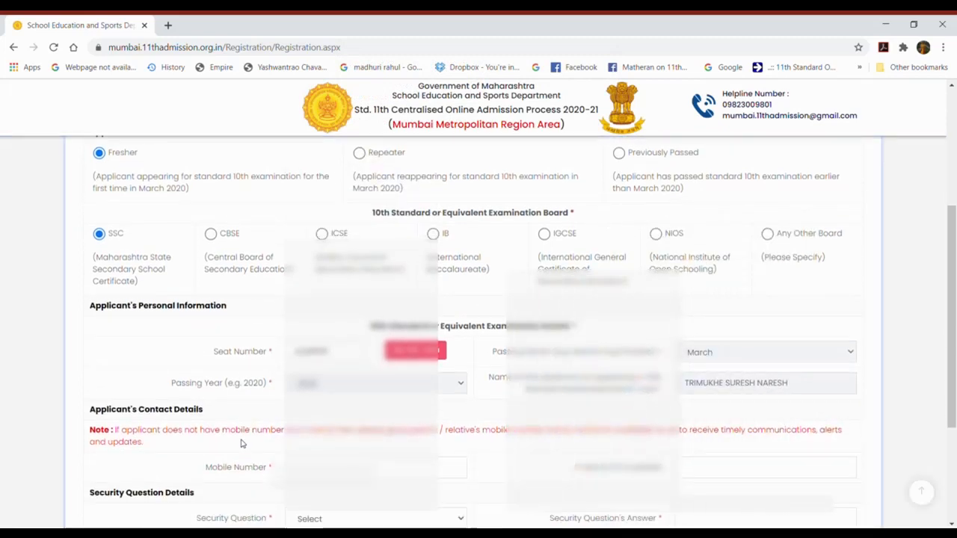
{"action": "scroll", "coordinate": [245, 442], "scroll_direction": "down", "scroll_amount": 1}
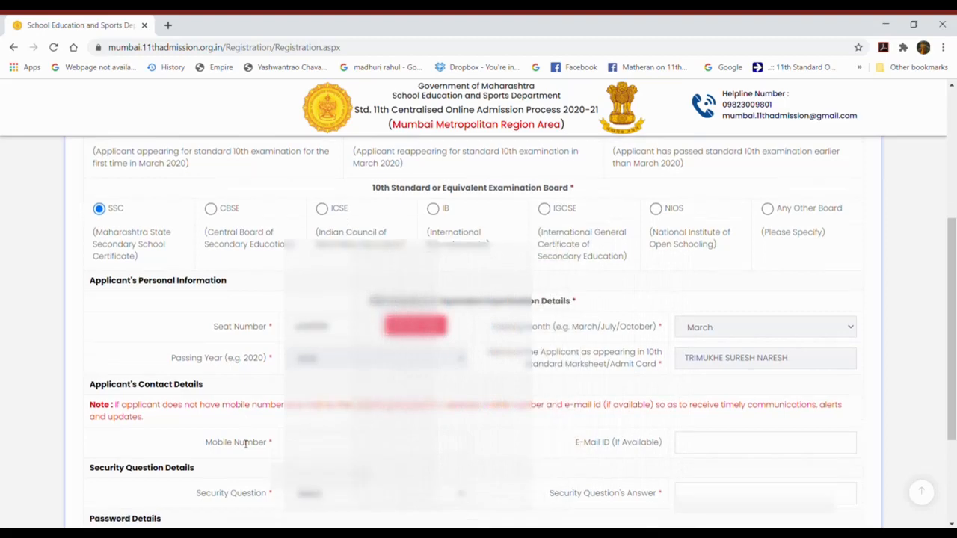
{"action": "scroll", "coordinate": [246, 443], "scroll_direction": "down", "scroll_amount": 1}
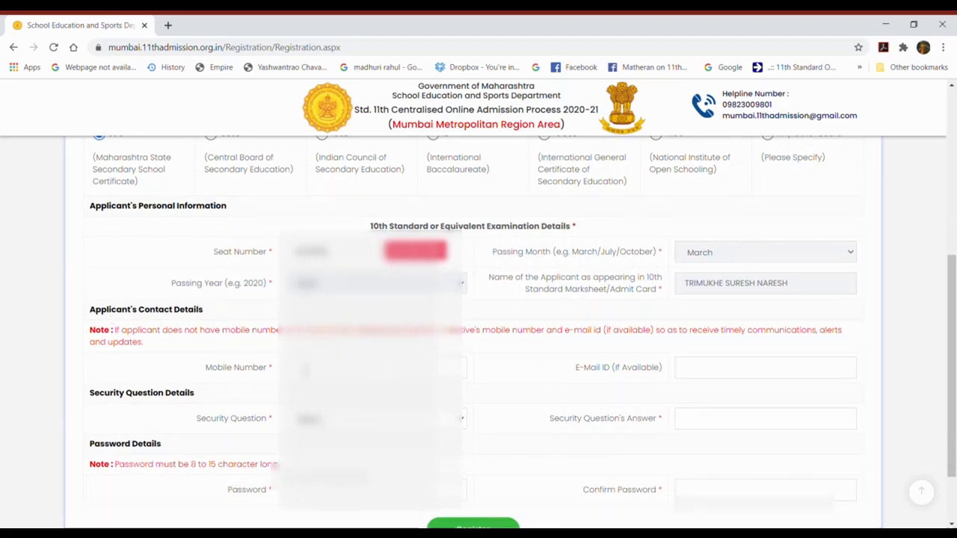
{"action": "type", "text": "98676"}
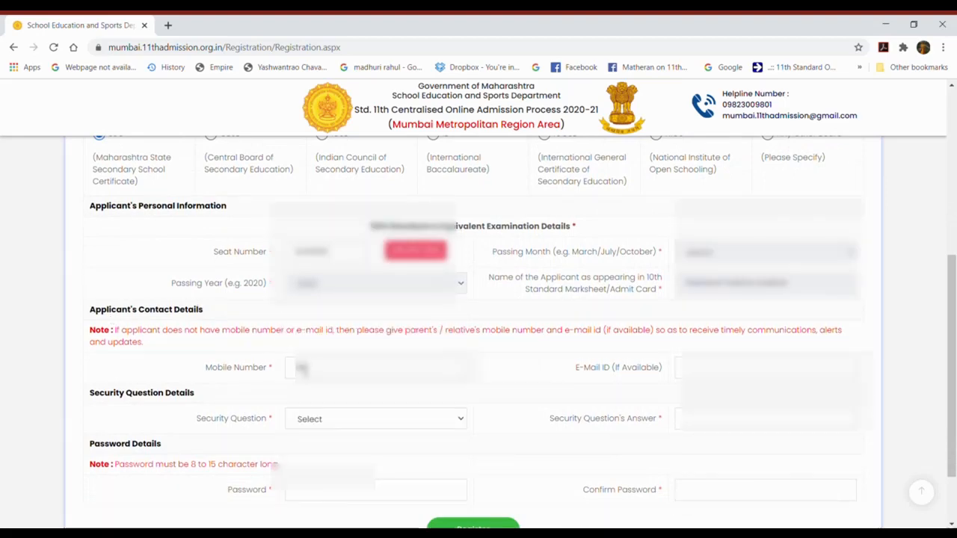
{"action": "type", "text": "98676"}
{"action": "left_click", "coordinate": [719, 406]}
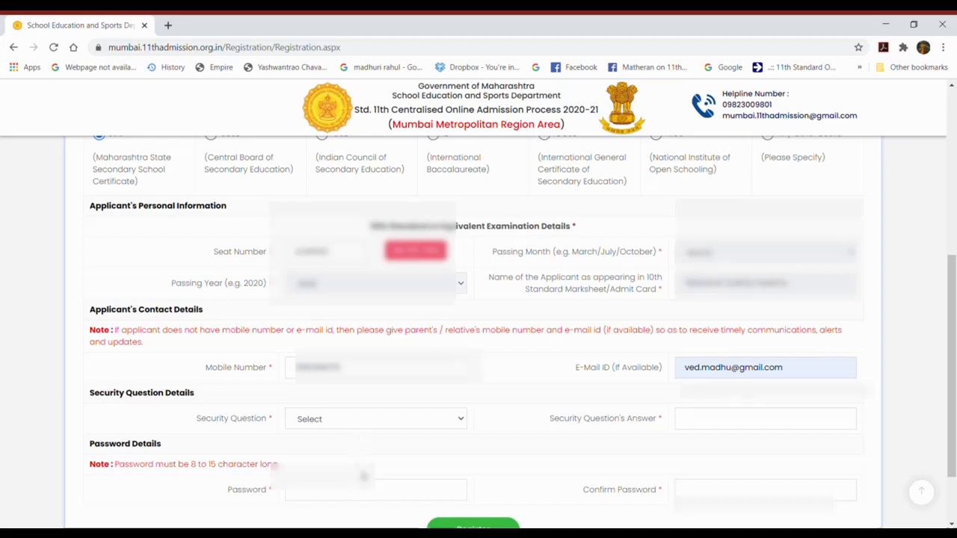
Step: Set security question 'Who is your best friend ?', fill answer and password, then register
{"action": "left_click", "coordinate": [360, 490]}
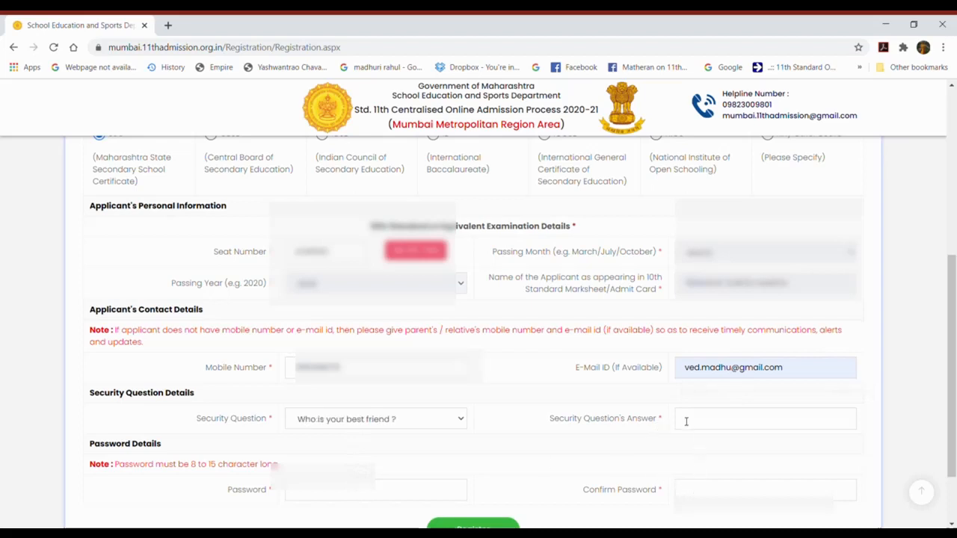
{"action": "left_click", "coordinate": [705, 478]}
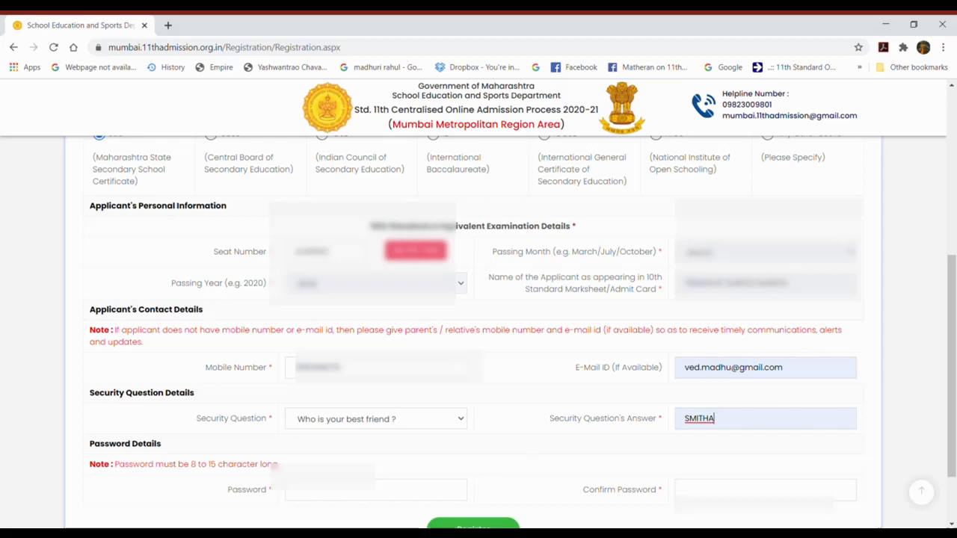
{"action": "left_click", "coordinate": [299, 494]}
{"action": "type", "text": "••••••••••••••••"}
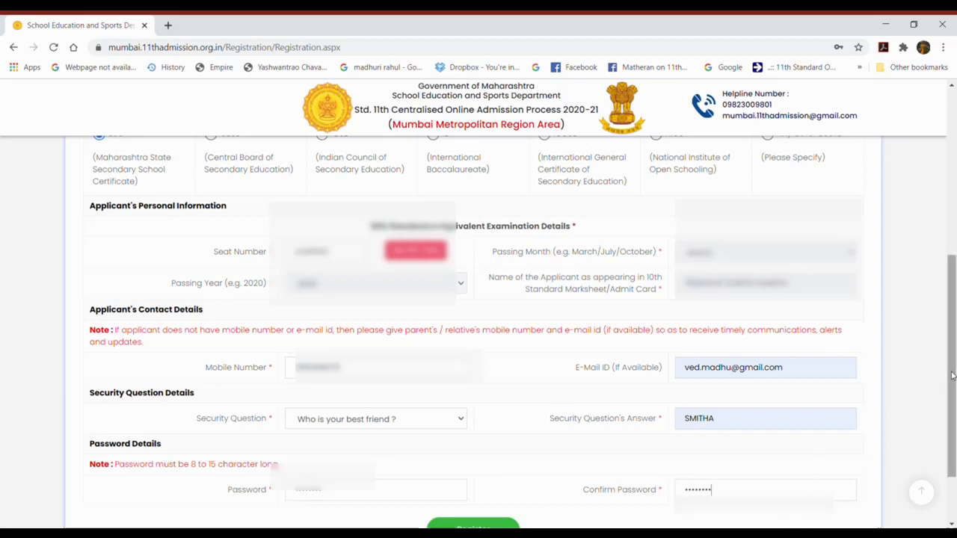
{"action": "scroll", "coordinate": [952, 374], "scroll_direction": "down", "scroll_amount": 1}
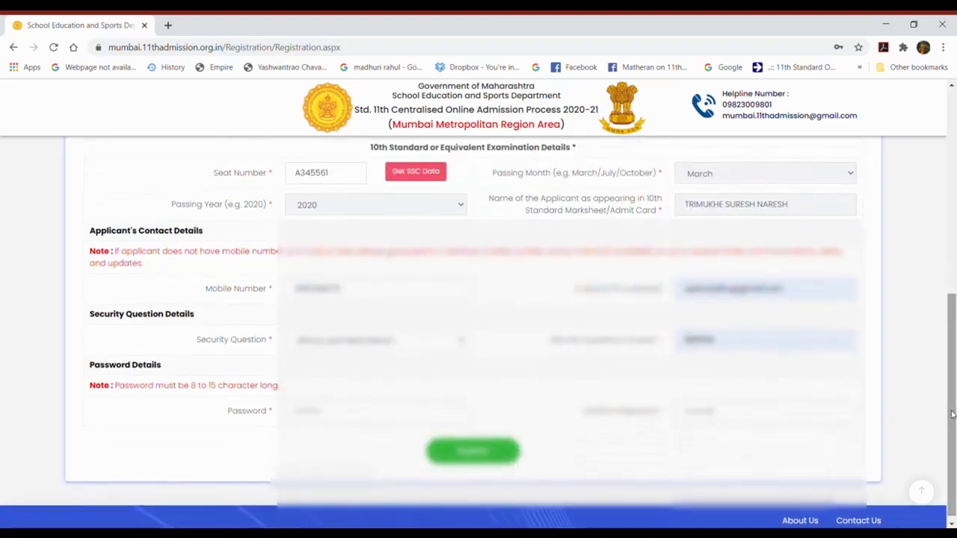
{"action": "left_click", "coordinate": [456, 456]}
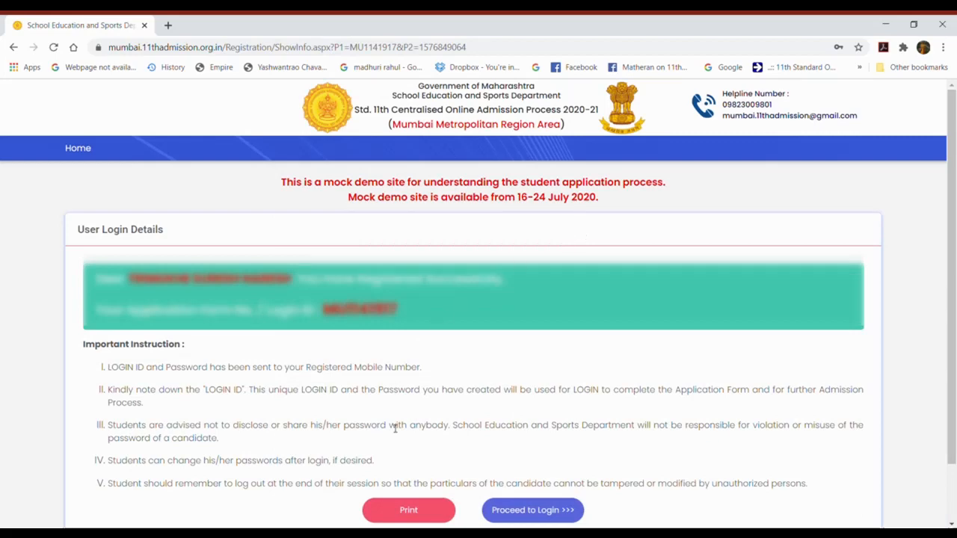
Step: Return to the login page and enter the issued login ID and the password
{"action": "left_click", "coordinate": [516, 512]}
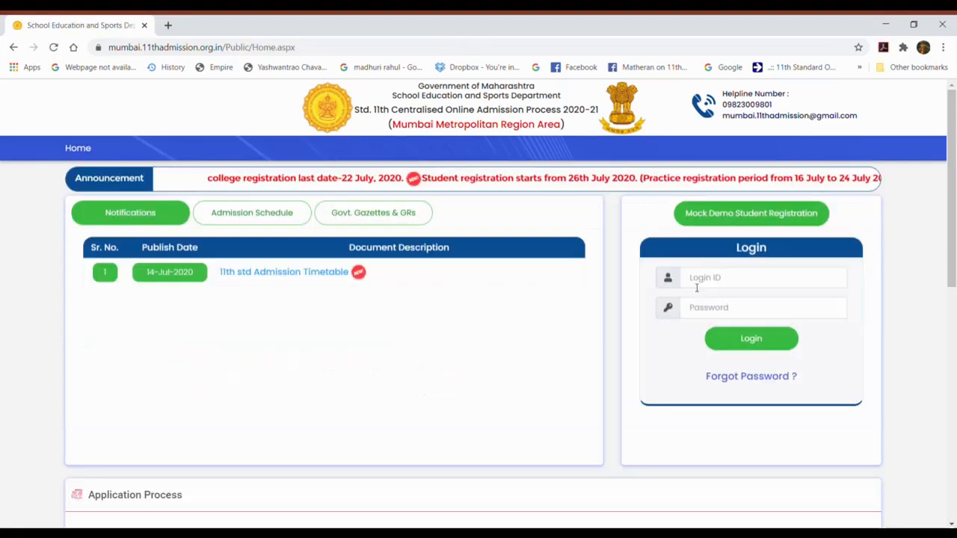
{"action": "left_click", "coordinate": [697, 287]}
{"action": "key", "text": "Tab"}
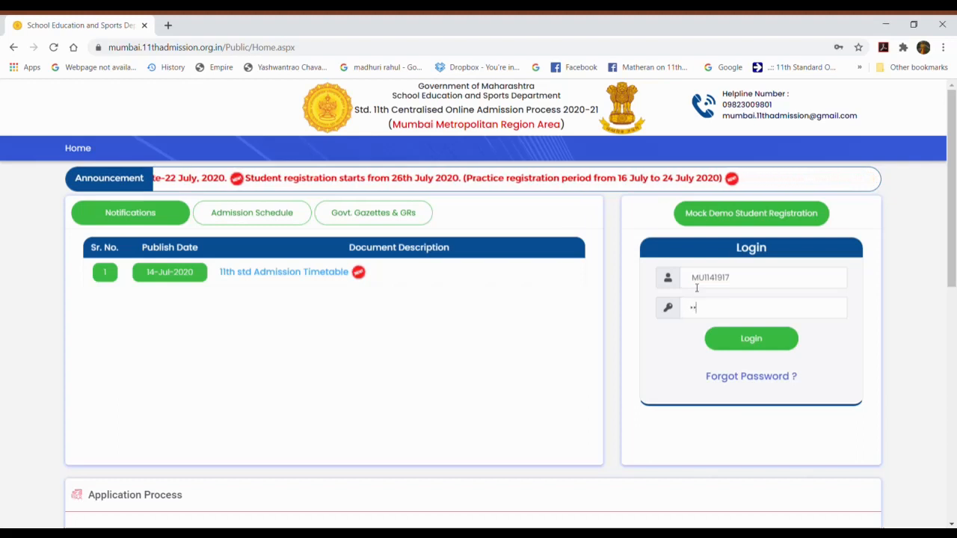
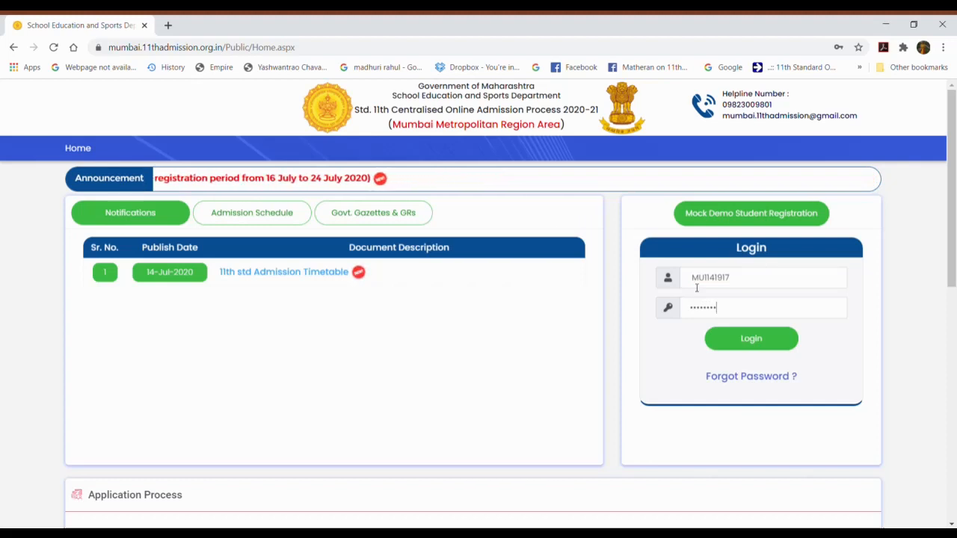
Step: Log in to reach the candidate dashboard showing Registration Form Part-I as Incomplete
{"action": "left_click", "coordinate": [729, 342]}
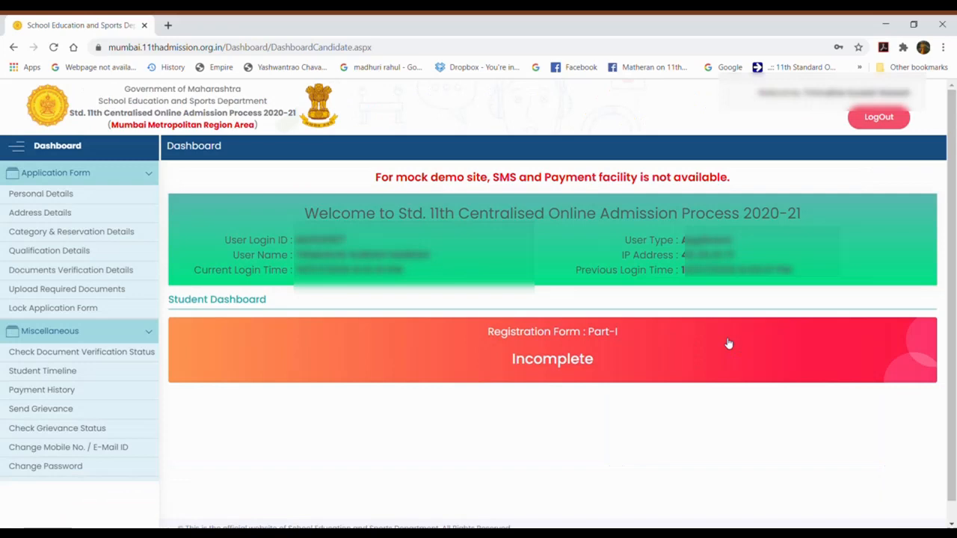
Step: Save the Personal Details and Address Details sections unchanged to reach Category & Reservation Details
{"action": "left_click", "coordinate": [68, 195]}
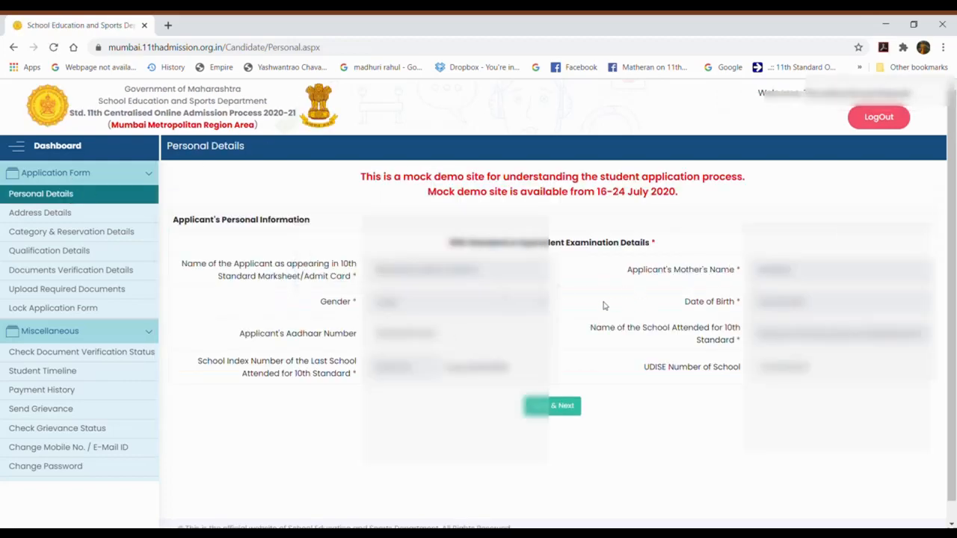
{"action": "left_click", "coordinate": [563, 415]}
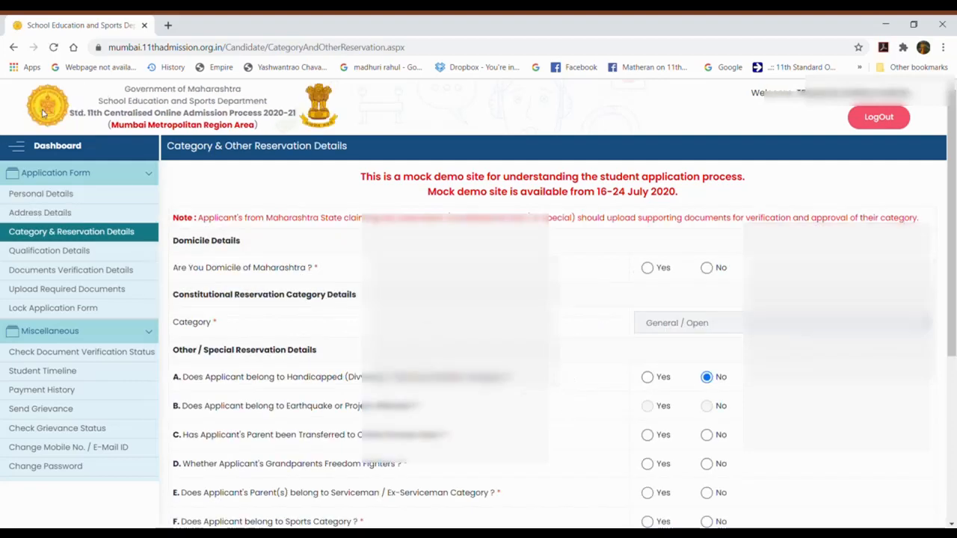
{"action": "left_click", "coordinate": [66, 213]}
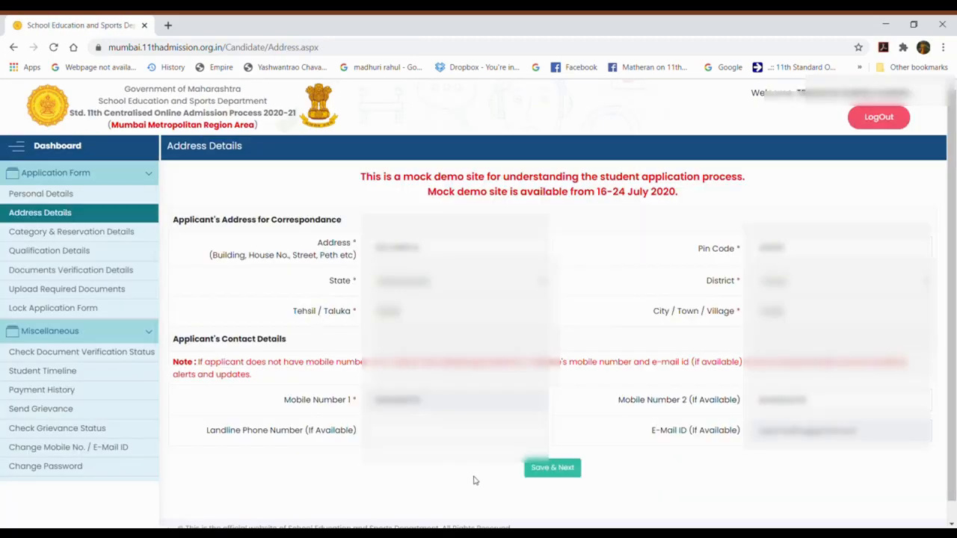
{"action": "left_click", "coordinate": [558, 470]}
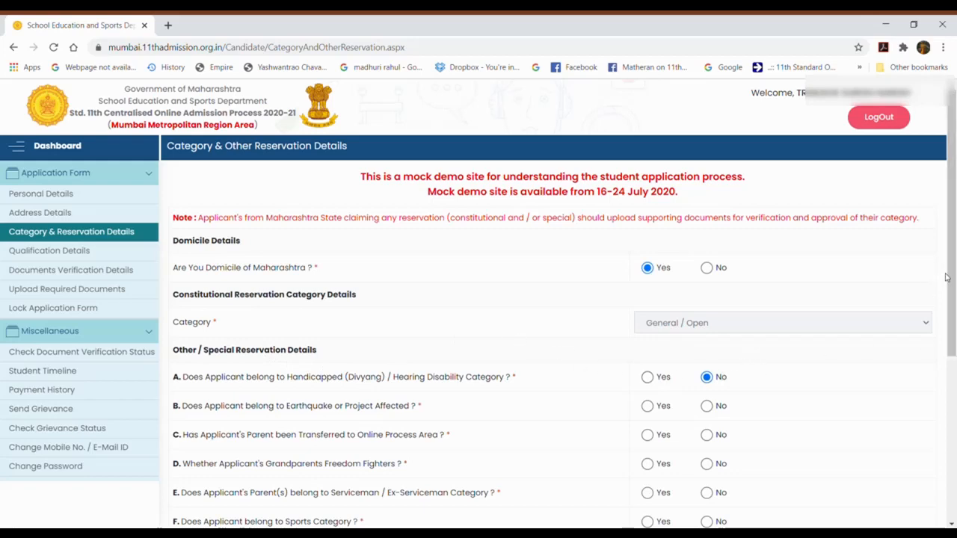
Step: Answer No to the earthquake, transfer, freedom fighter, serviceman, sports and orphan quota questions
{"action": "left_click_drag", "start_coordinate": [951, 277], "coordinate": [945, 337]}
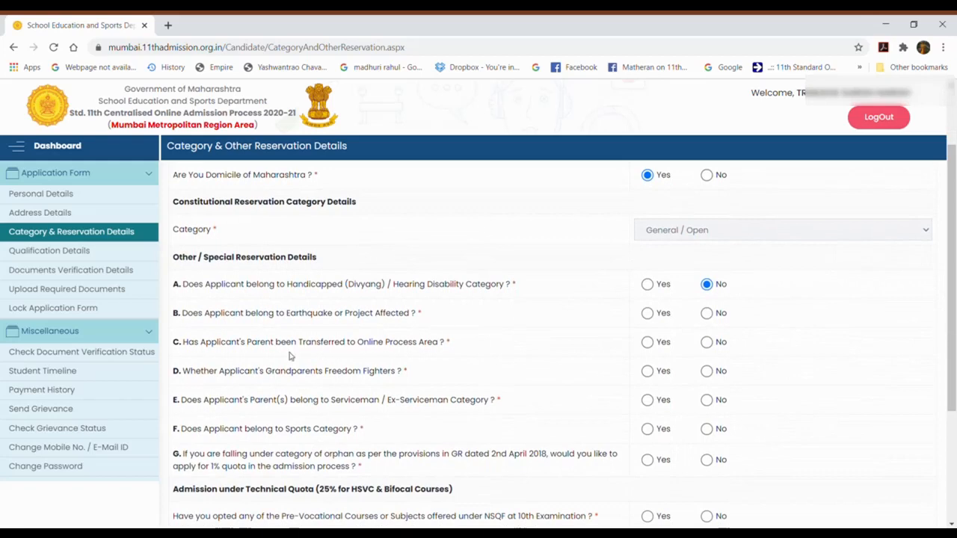
{"action": "left_click", "coordinate": [706, 314]}
{"action": "left_click", "coordinate": [707, 344]}
{"action": "left_click", "coordinate": [708, 372]}
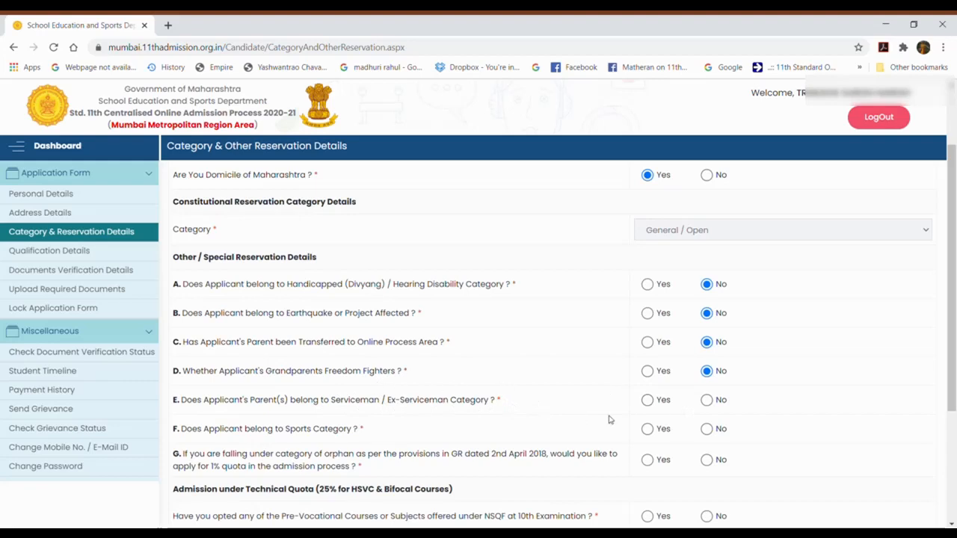
{"action": "left_click", "coordinate": [708, 401]}
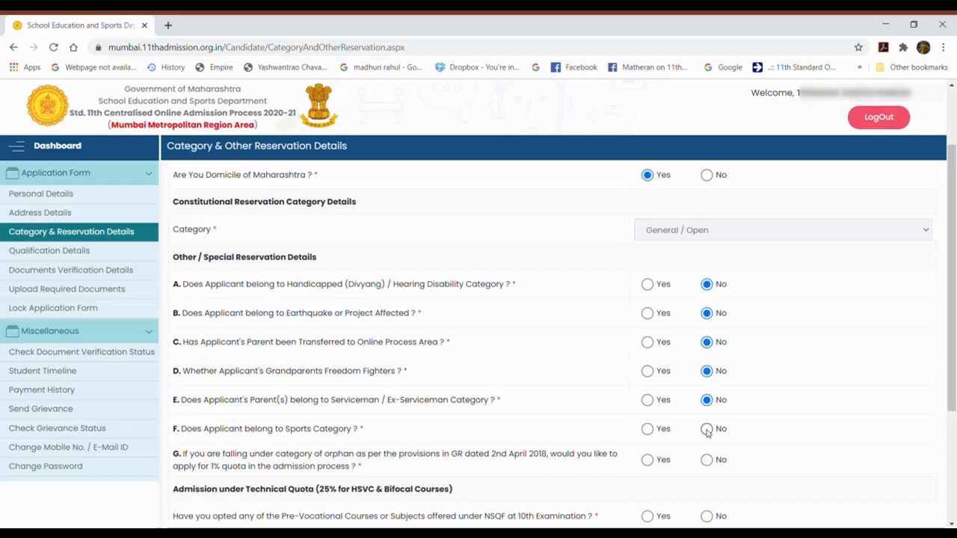
{"action": "left_click", "coordinate": [707, 429]}
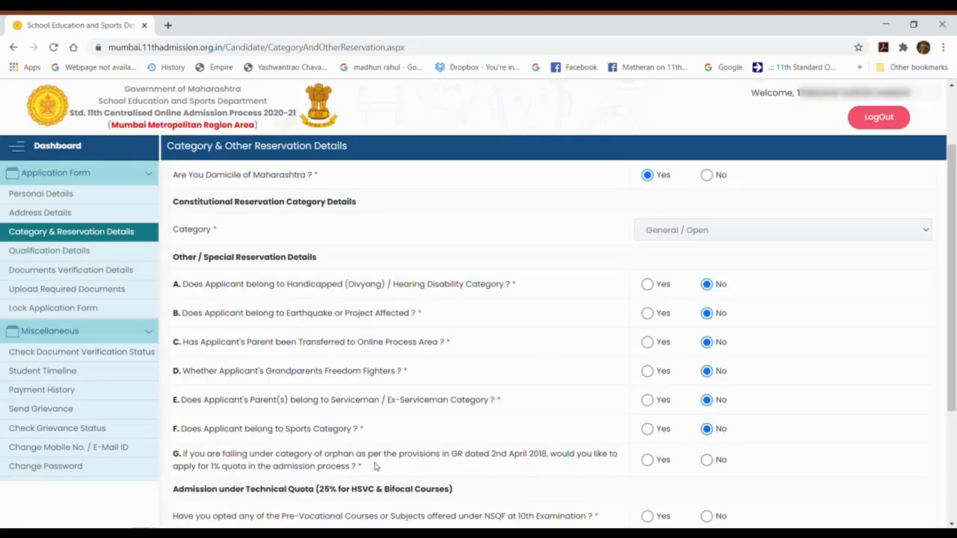
{"action": "left_click", "coordinate": [706, 460]}
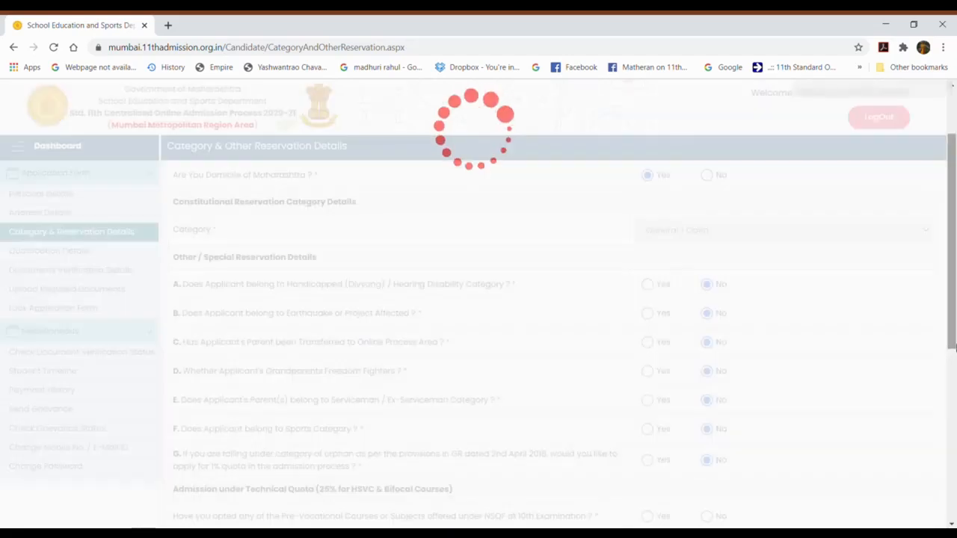
Step: Answer No to the Technical Quota question about Pre-Vocational Courses under NSQF
{"action": "left_click_drag", "start_coordinate": [951, 328], "coordinate": [932, 426]}
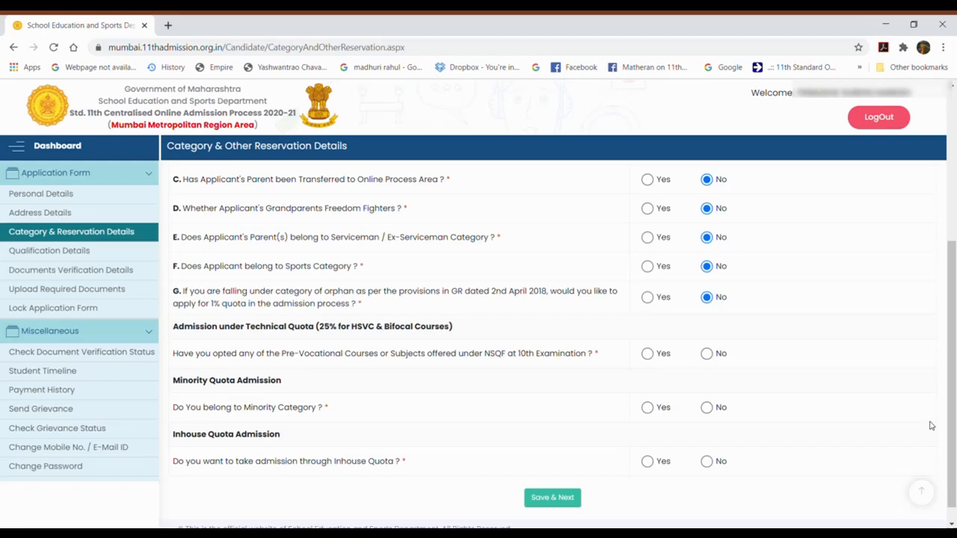
{"action": "left_click", "coordinate": [710, 354]}
Step: Declare a Malayalam linguistic minority, choose the religious minority, select inhouse quota Yes, and save
{"action": "left_click", "coordinate": [647, 411]}
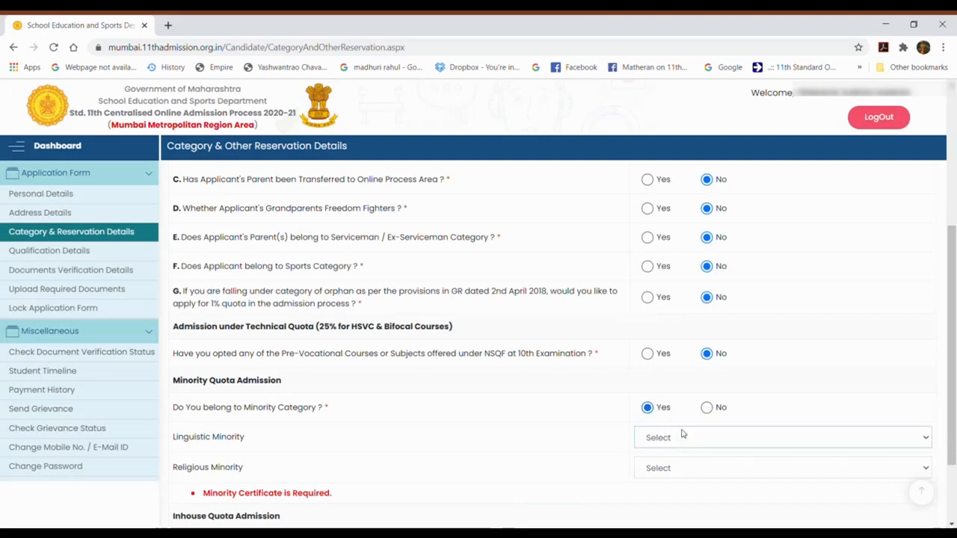
{"action": "left_click", "coordinate": [661, 332]}
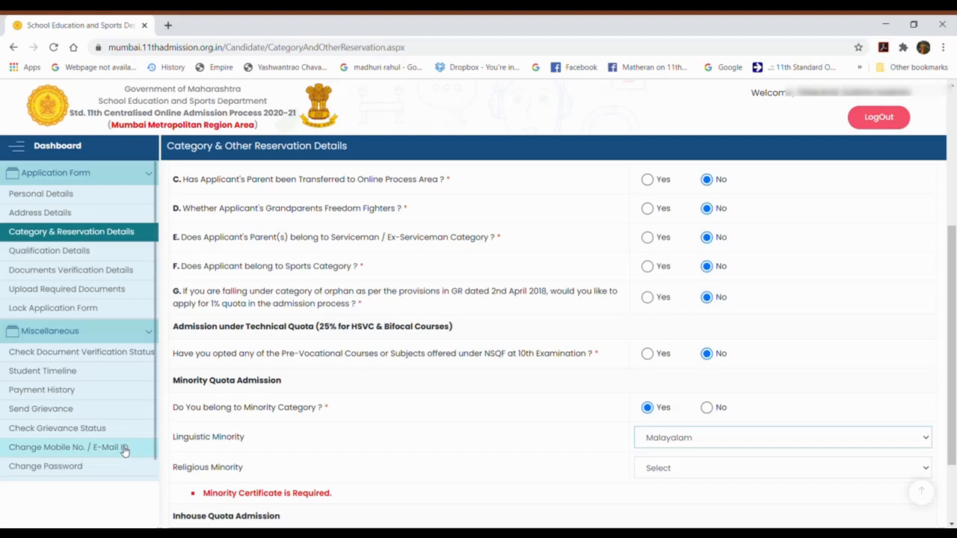
{"action": "left_click", "coordinate": [685, 470]}
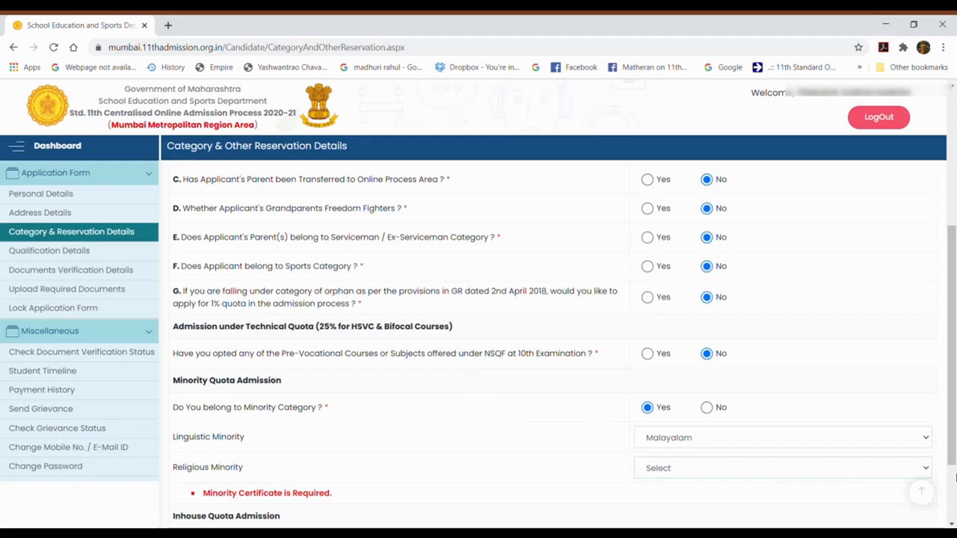
{"action": "left_click_drag", "start_coordinate": [954, 441], "coordinate": [954, 492]}
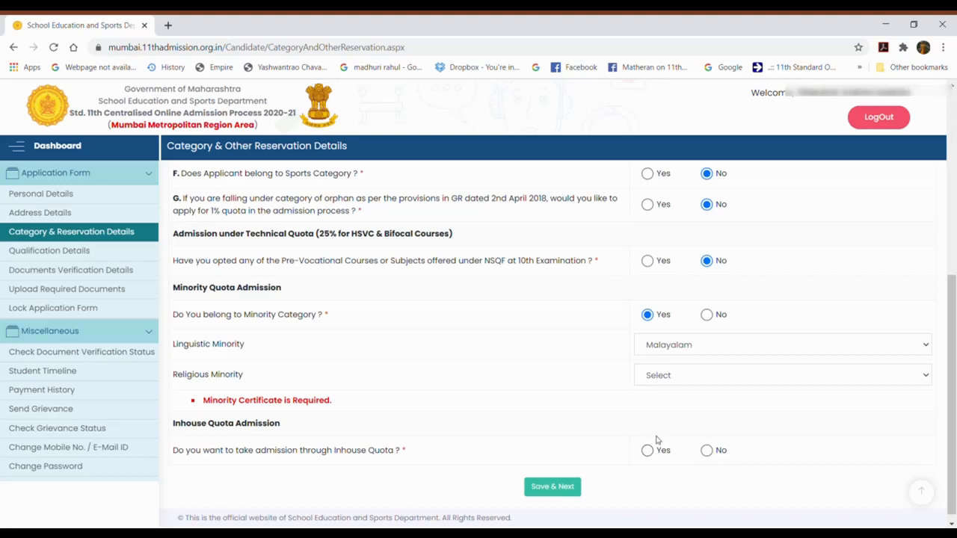
{"action": "left_click", "coordinate": [648, 451]}
{"action": "left_click", "coordinate": [572, 487]}
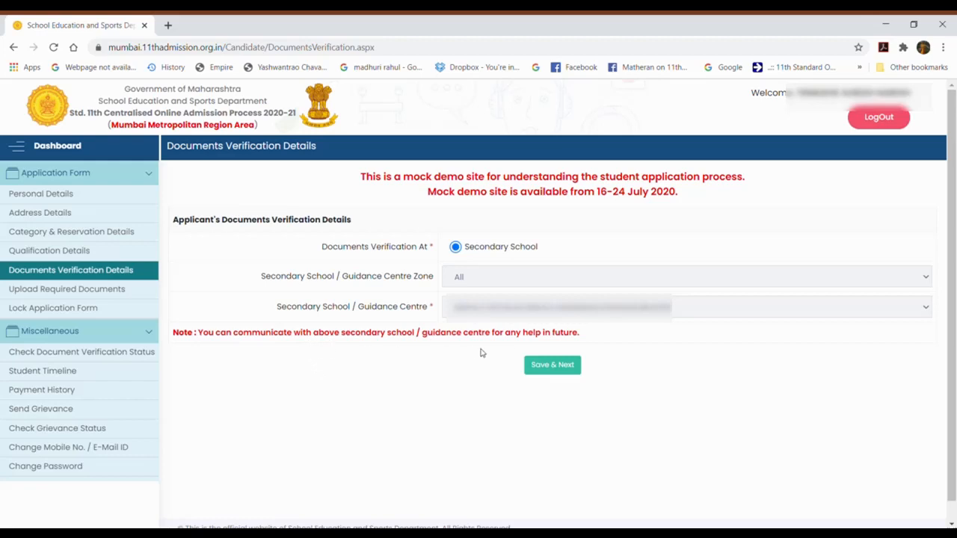
Step: Save verification at Secondary School with the chosen guidance centre and continue
{"action": "left_click", "coordinate": [551, 365]}
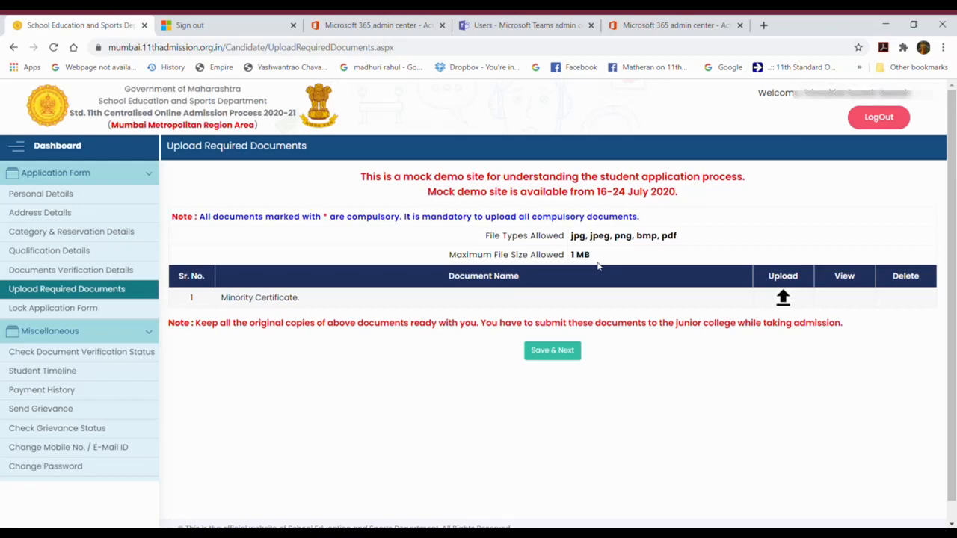
Step: Browse to and upload the Minority Certificate file, then proceed to the lock summary
{"action": "left_click", "coordinate": [782, 299]}
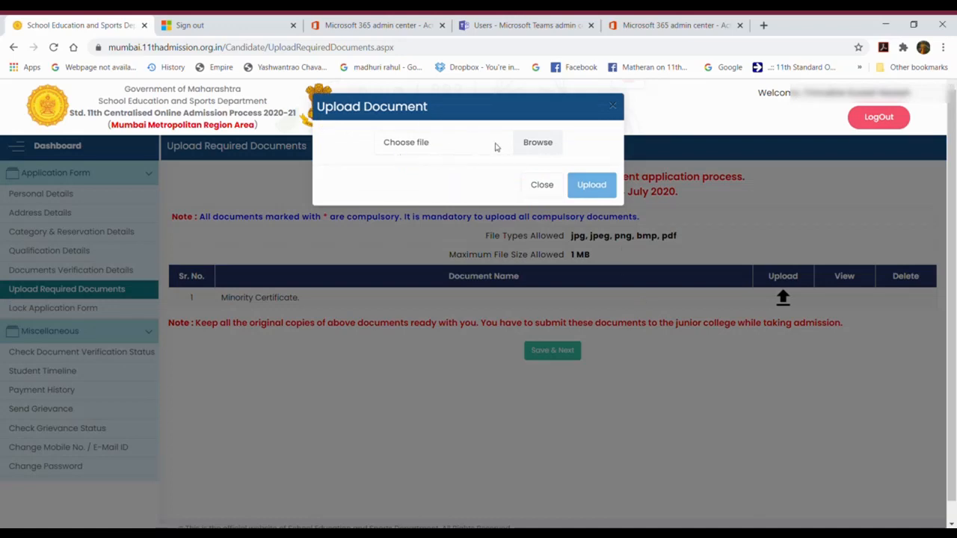
{"action": "left_click", "coordinate": [538, 142]}
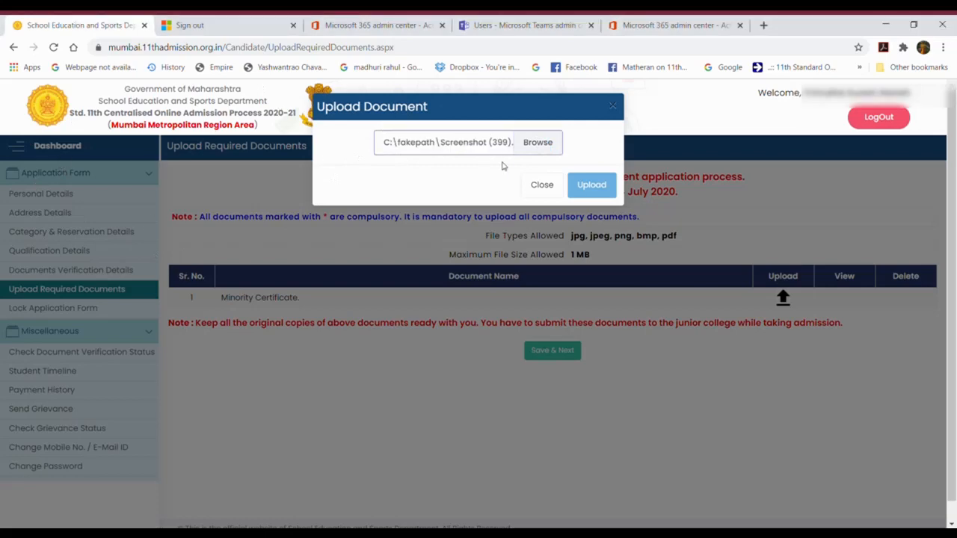
{"action": "left_click", "coordinate": [605, 192]}
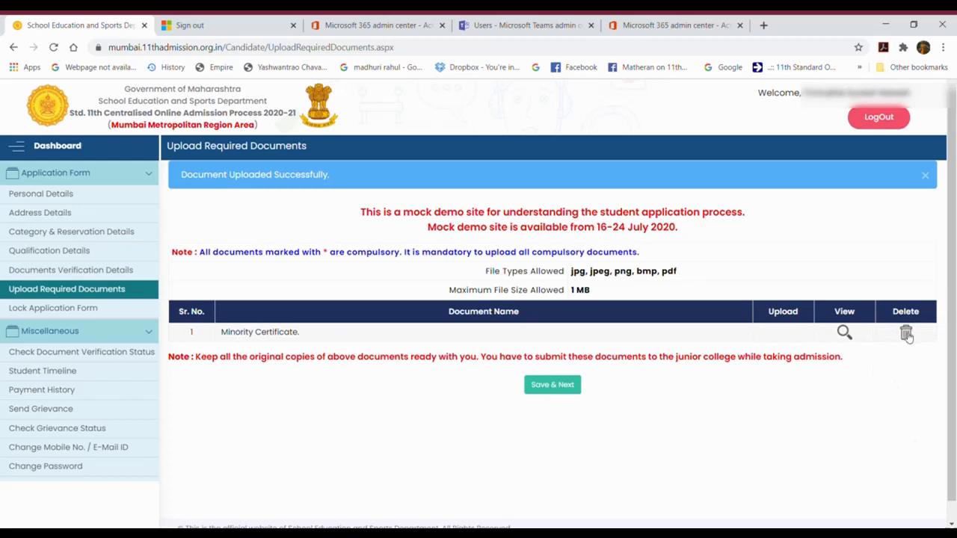
{"action": "left_click", "coordinate": [572, 386]}
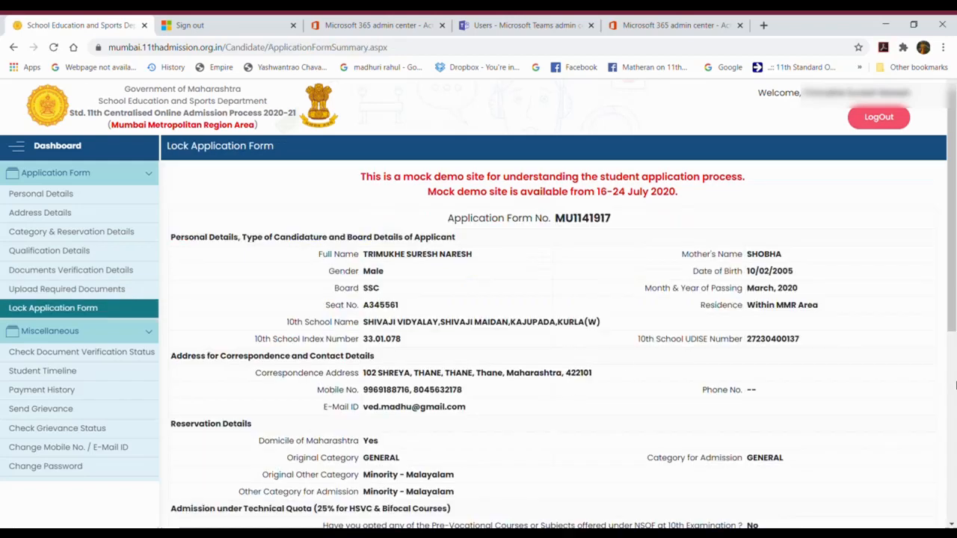
Step: Tick the declaration at the bottom of the summary and request locking the application form
{"action": "left_click_drag", "start_coordinate": [952, 277], "coordinate": [953, 449]}
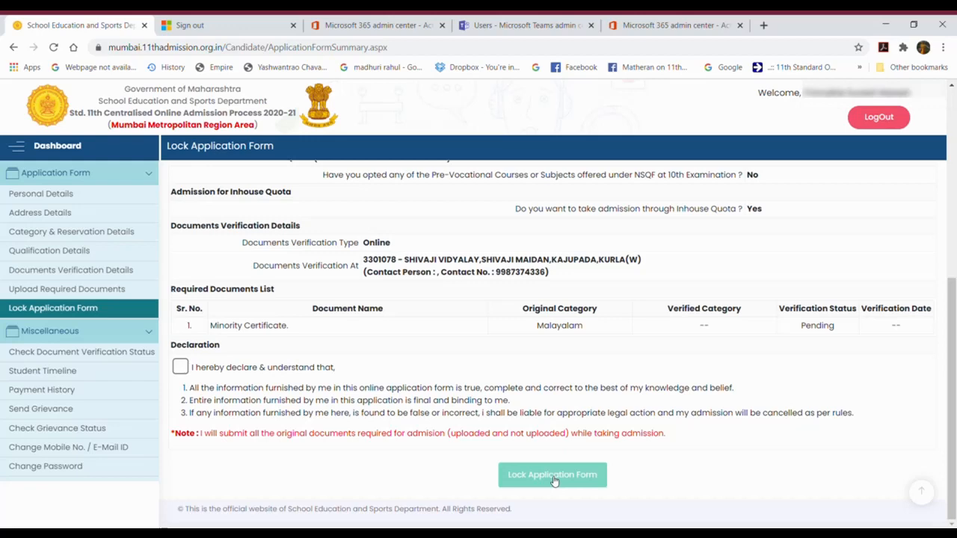
{"action": "left_click_drag", "start_coordinate": [948, 462], "coordinate": [938, 350]}
{"action": "left_click_drag", "start_coordinate": [938, 350], "coordinate": [940, 450]}
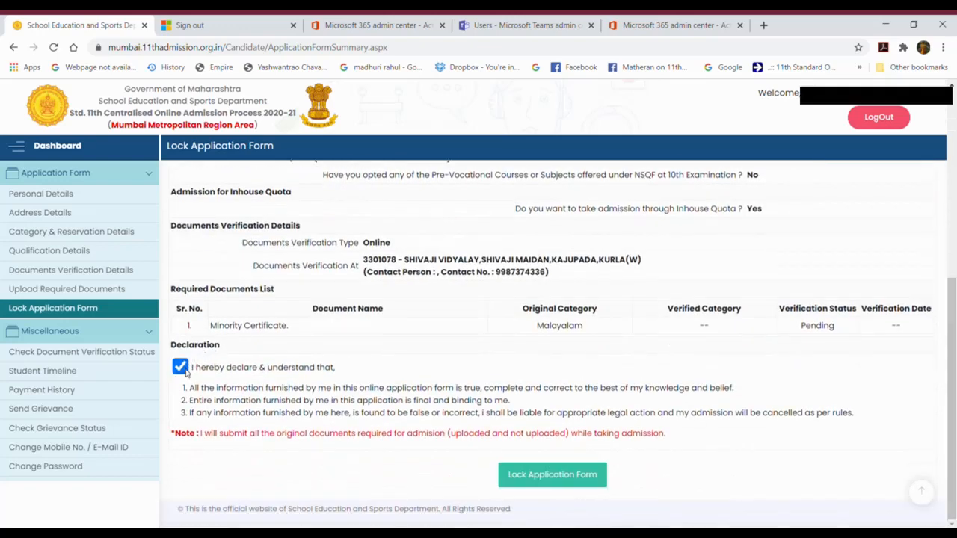
{"action": "left_click", "coordinate": [181, 370]}
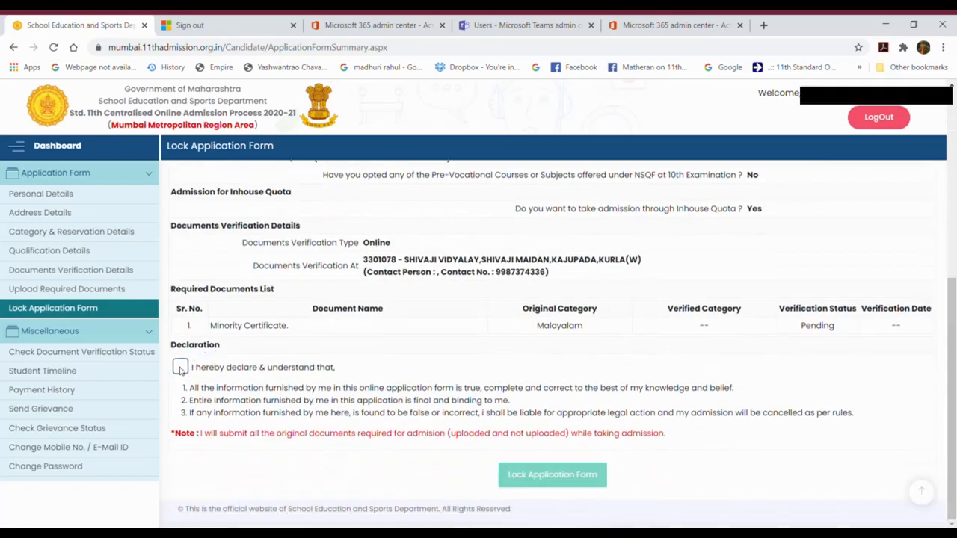
{"action": "left_click", "coordinate": [180, 368]}
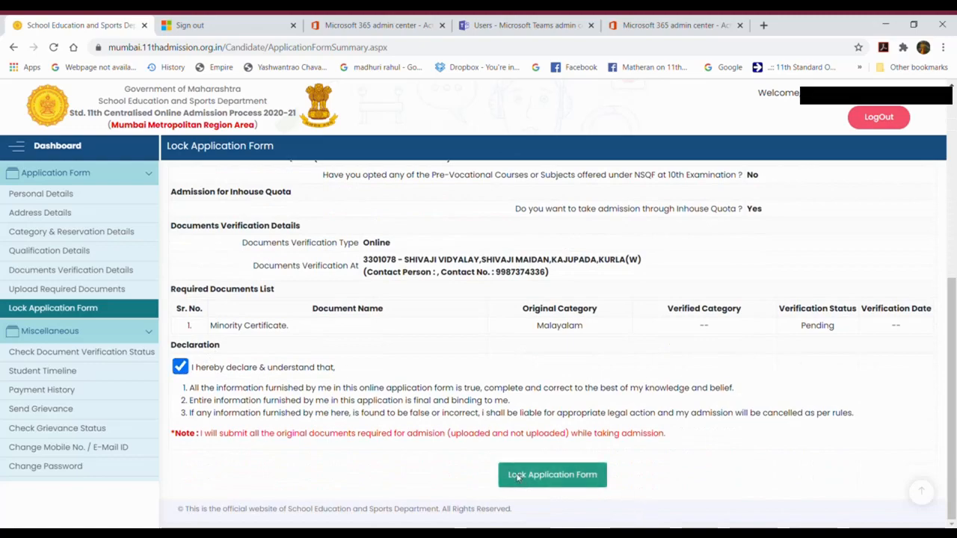
{"action": "left_click", "coordinate": [521, 478]}
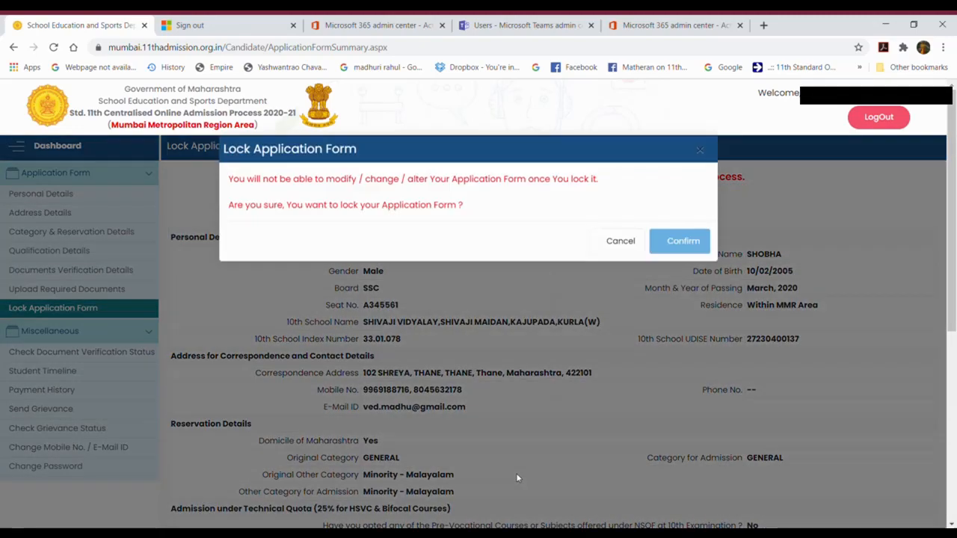
Step: Confirm the lock, print the version 1 application form, then check document verification status
{"action": "left_click", "coordinate": [680, 249]}
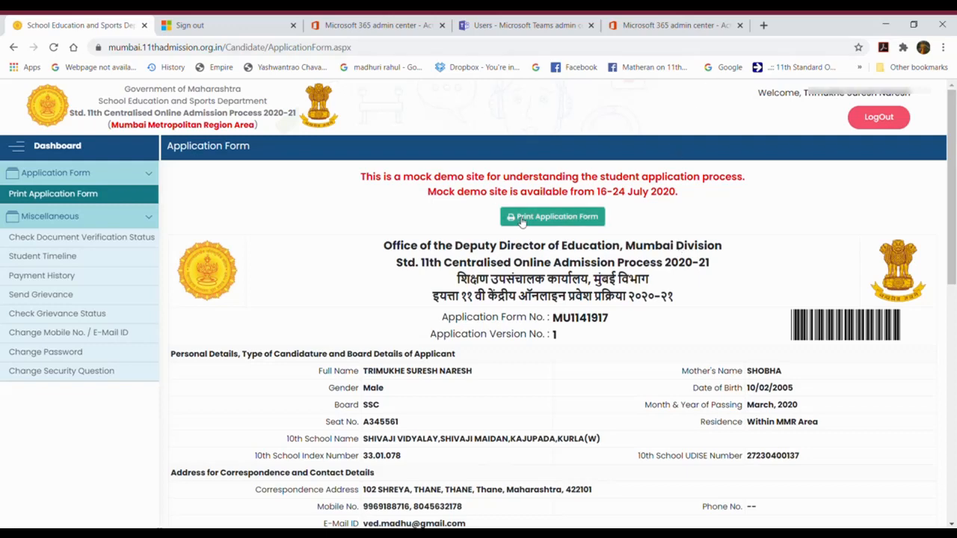
{"action": "left_click", "coordinate": [520, 218]}
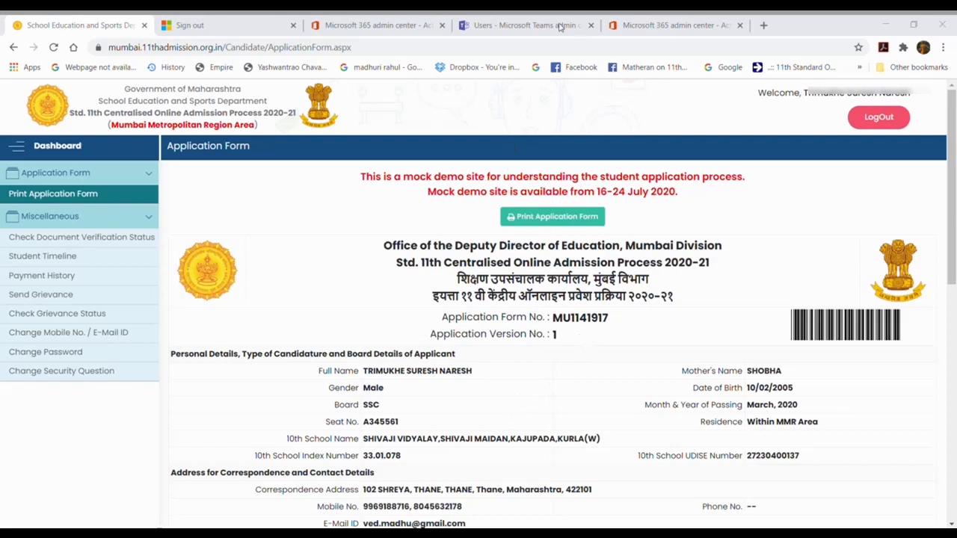
{"action": "left_click", "coordinate": [74, 237]}
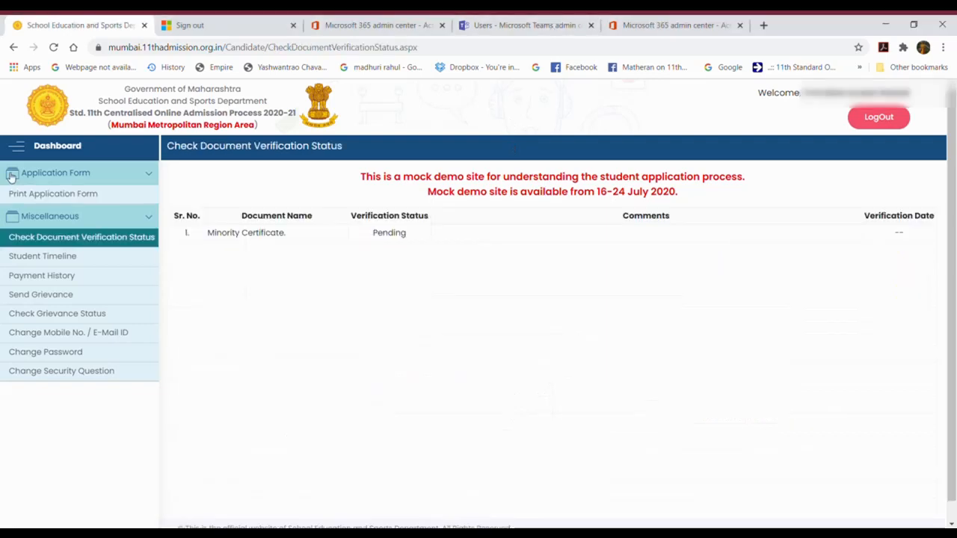
Step: Review the Student Timeline and pending certificate status, then open Payment History's transactions
{"action": "left_click", "coordinate": [47, 261]}
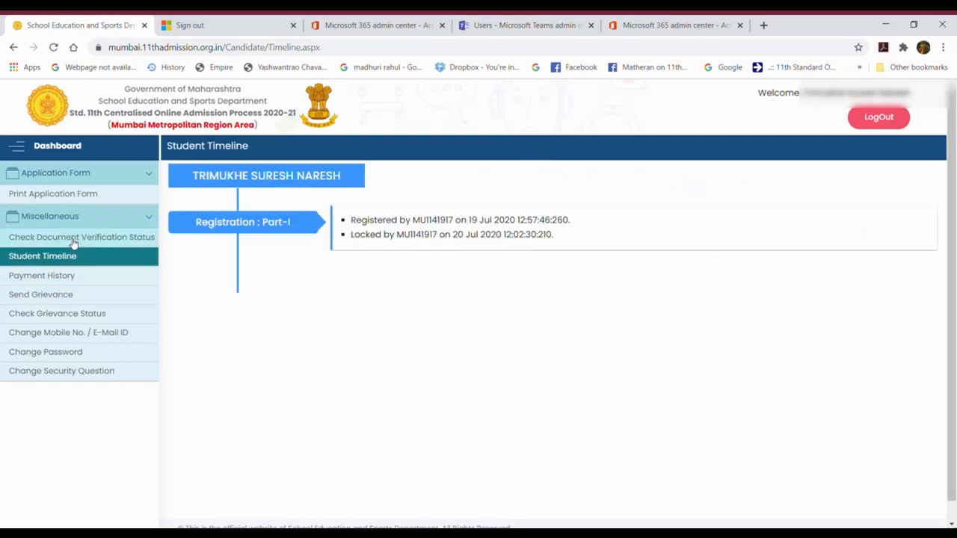
{"action": "left_click", "coordinate": [73, 238]}
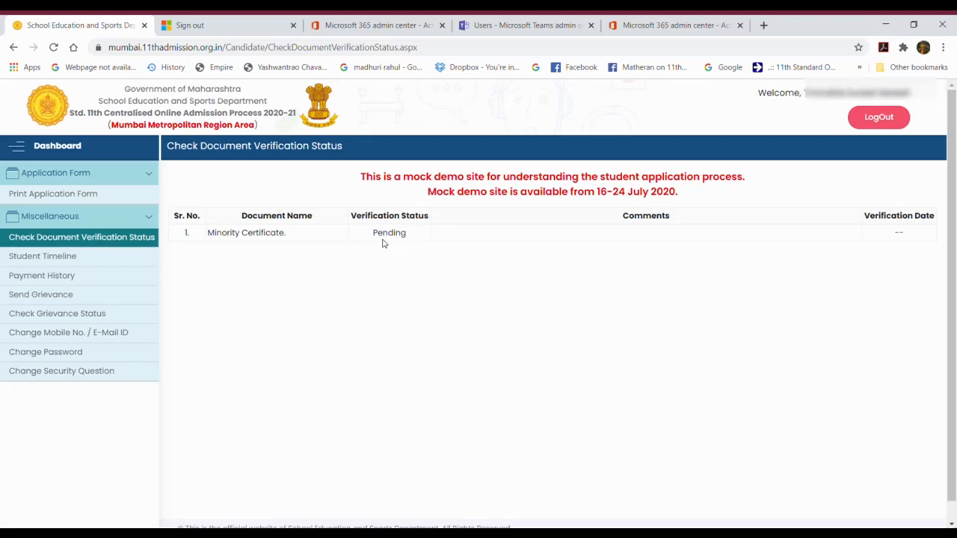
{"action": "left_click", "coordinate": [37, 277]}
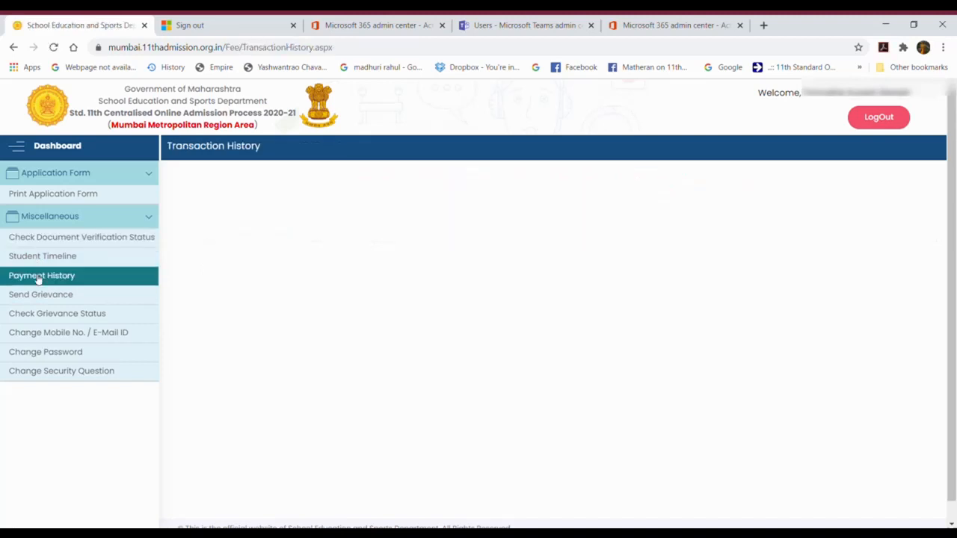